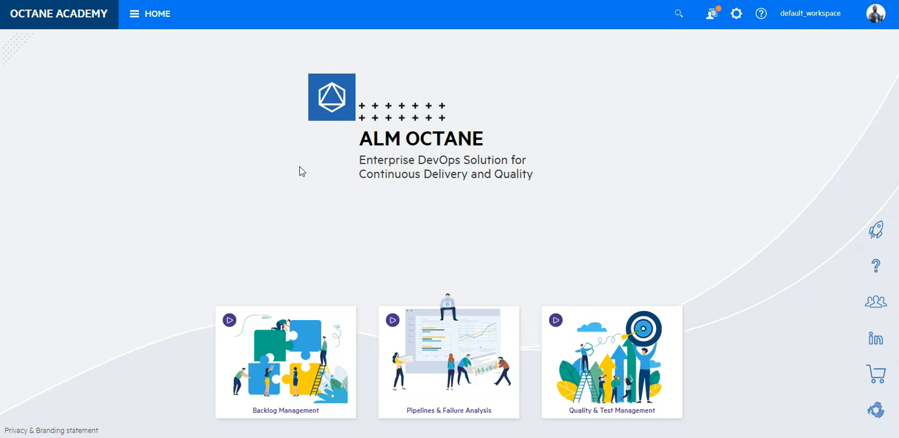
Step: Open the User Story entity's rules for default_workspace in the Spaces administration
left_click(736, 17)
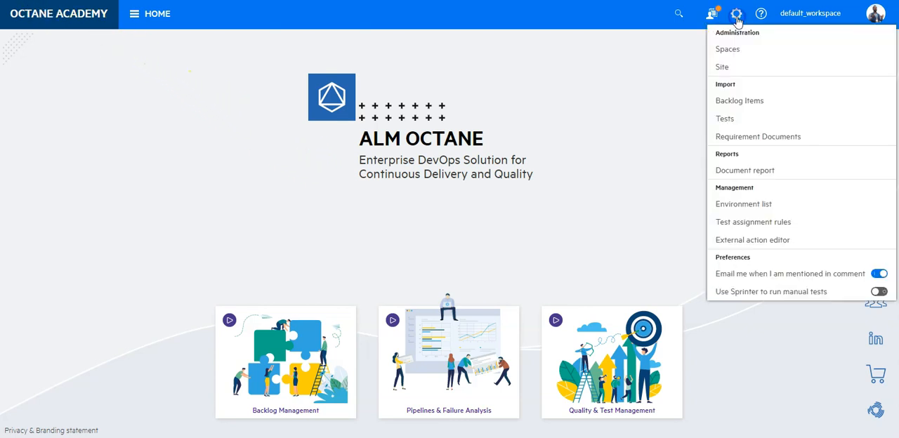
left_click(732, 51)
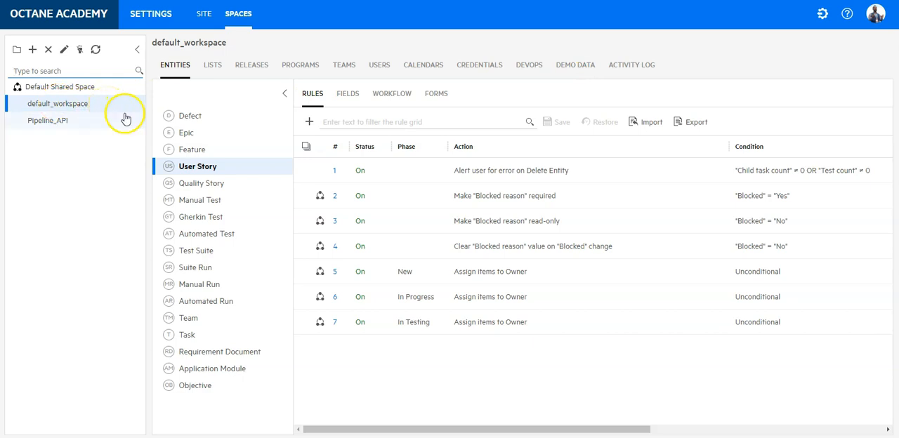
left_click(216, 169)
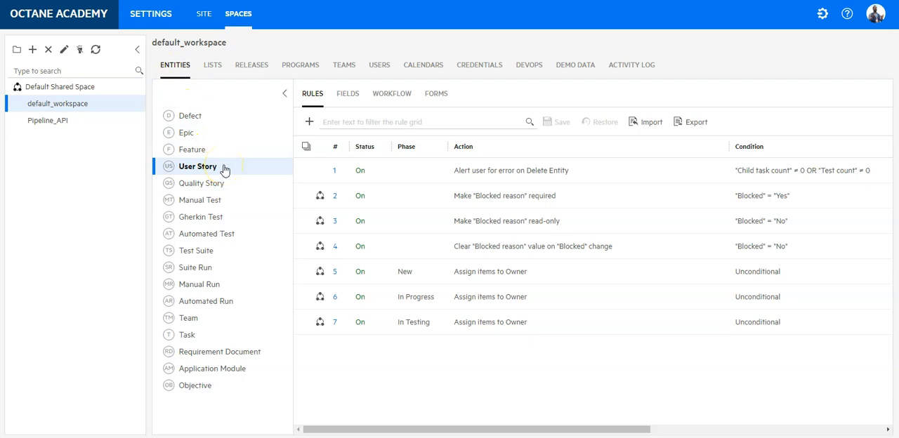
Step: Start a new User Story rule with the action Set field value, timed for When related entity changed
left_click(308, 123)
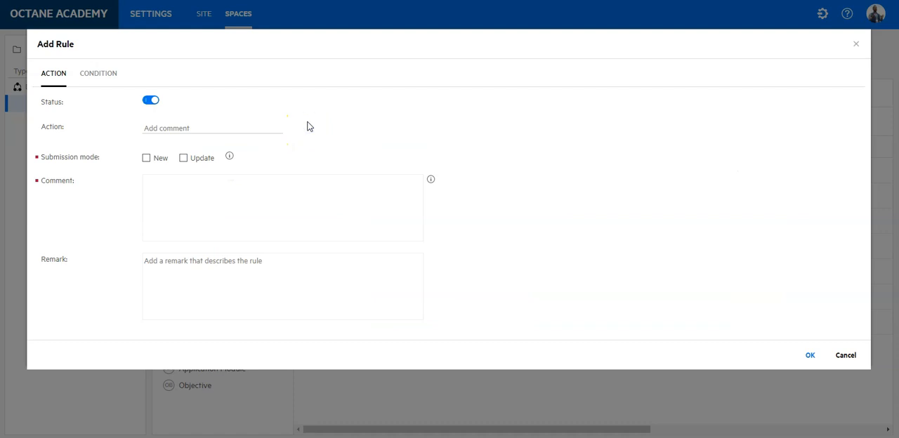
left_click(275, 129)
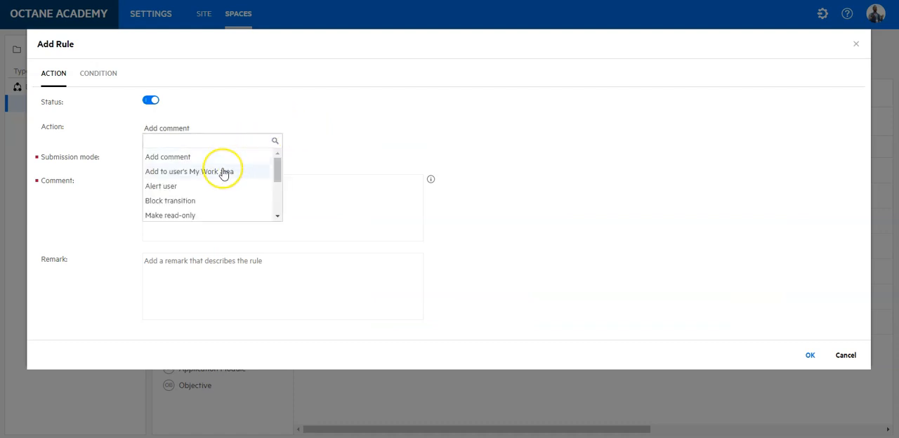
type("set")
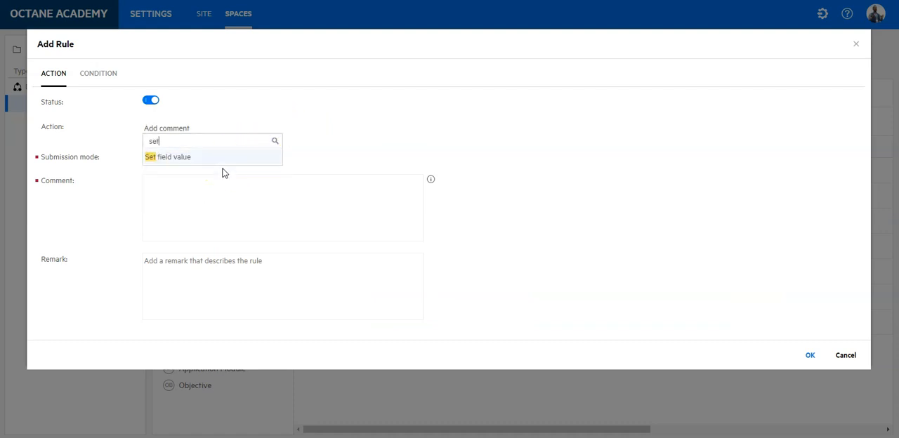
left_click(222, 159)
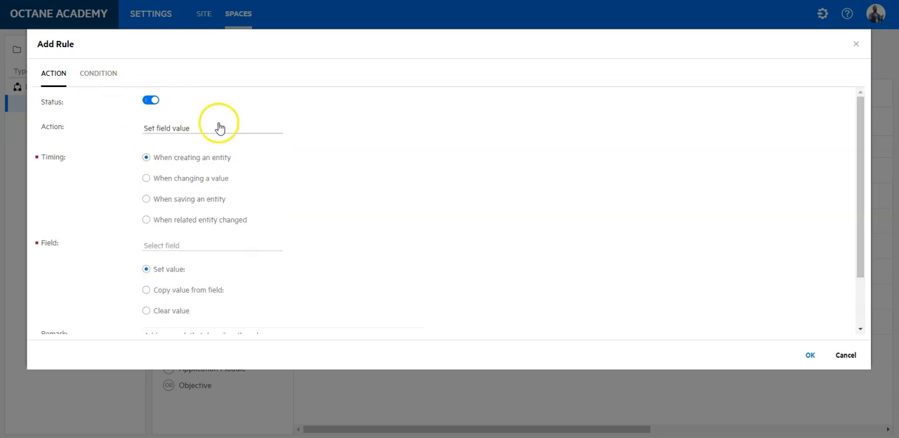
left_click(209, 220)
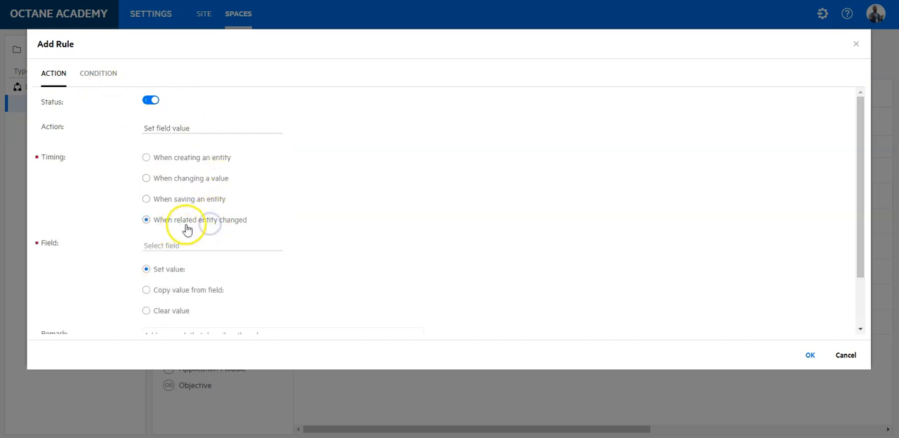
Step: Make the rule set the Phase field to In Testing, and open the rule's condition settings
left_click(235, 246)
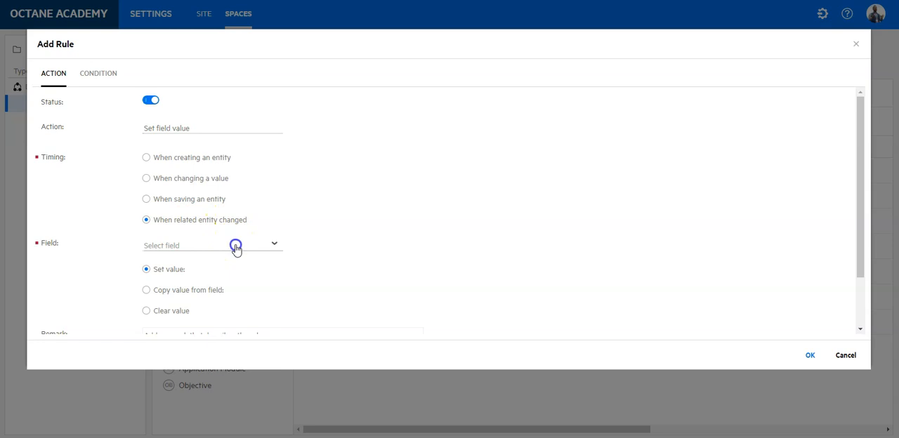
type("phase")
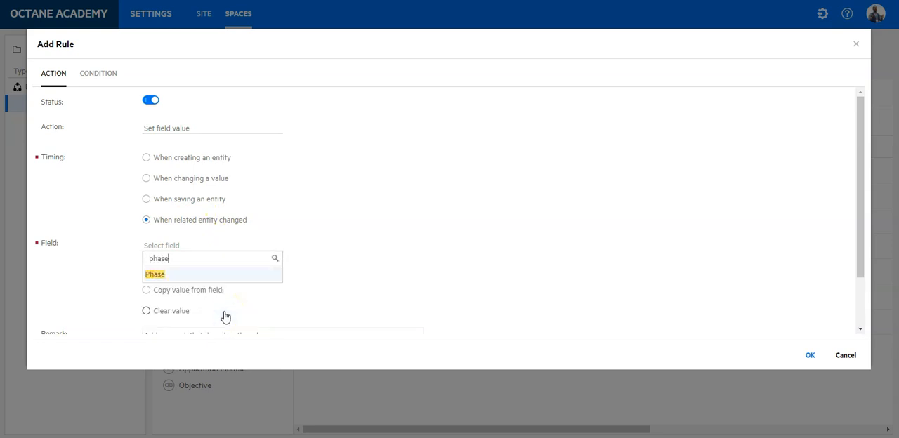
left_click(221, 276)
left_click(250, 269)
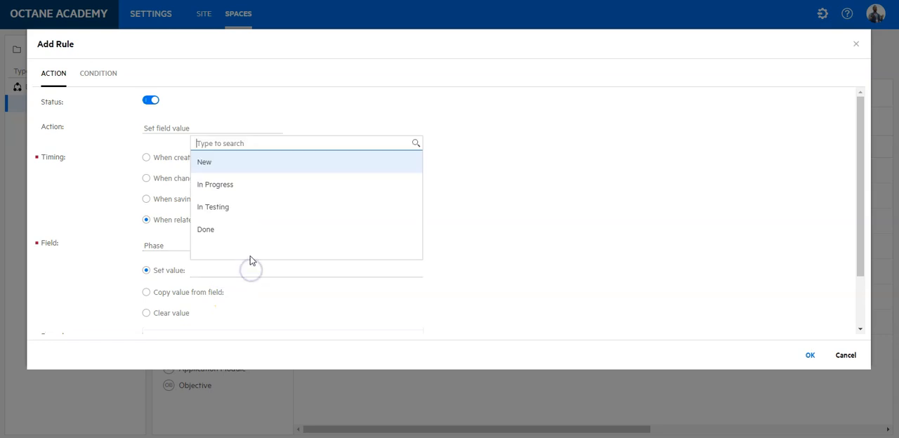
left_click(232, 206)
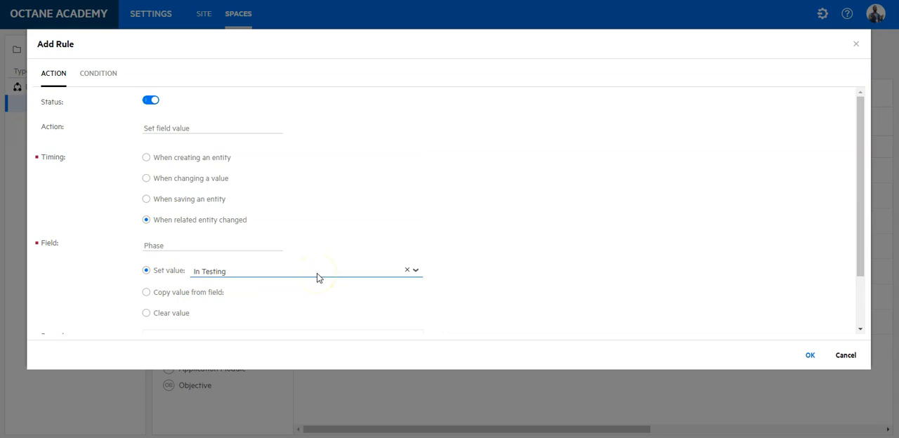
left_click(97, 74)
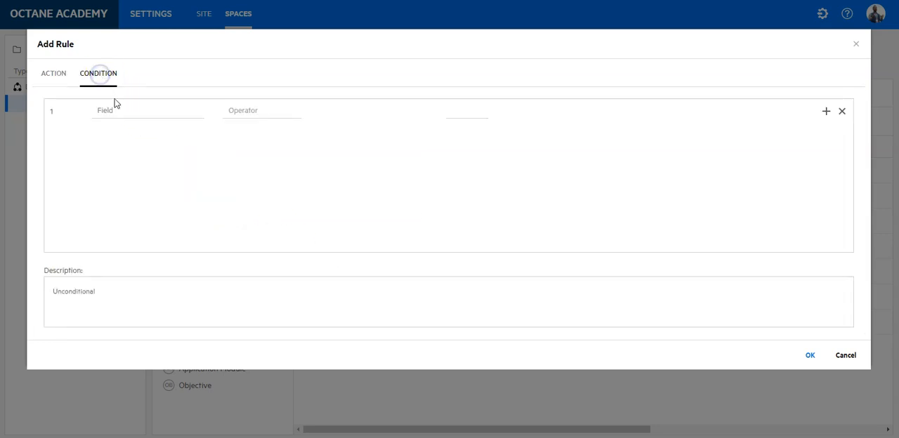
left_click(124, 110)
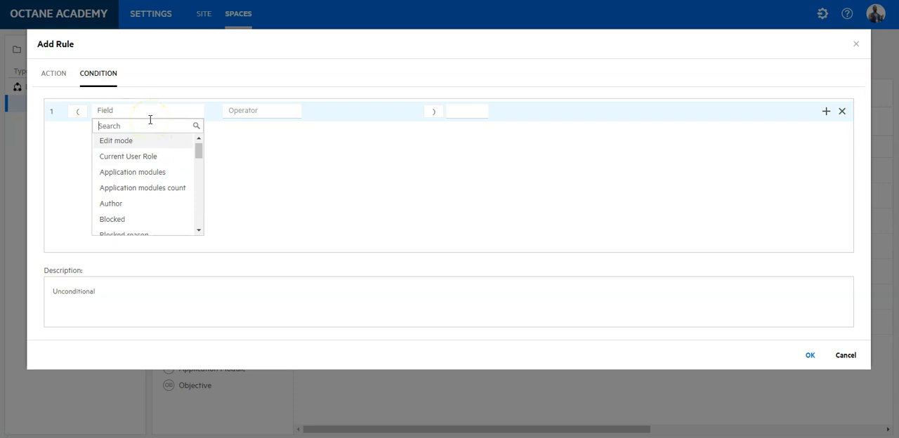
type("task")
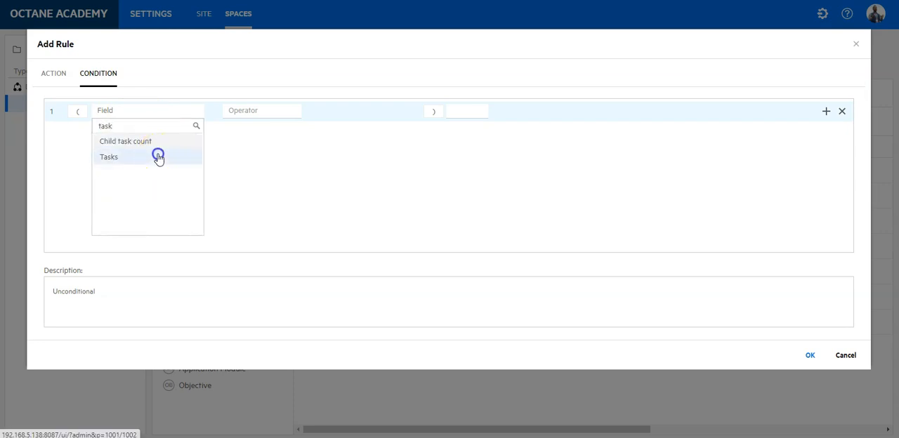
left_click(159, 156)
left_click(265, 114)
scroll(267, 135, "down", 2)
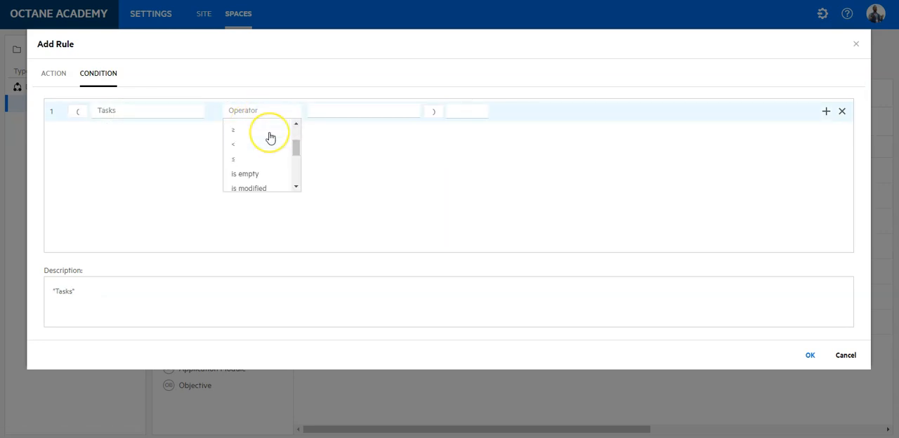
scroll(270, 138, "up", 1)
scroll(270, 138, "up", 3)
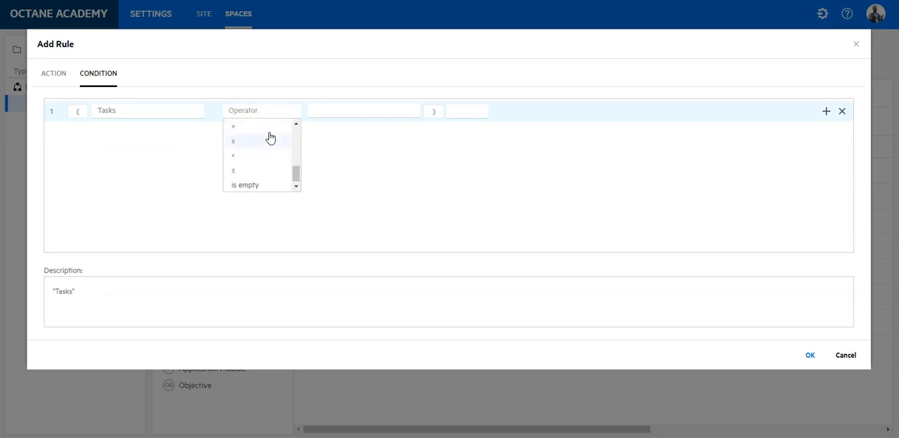
scroll(271, 137, "down", 4)
Step: Base the rule's condition on the Child task count field with the filtered equals (=) operator
left_click(188, 111)
scroll(175, 158, "up", 2)
scroll(175, 157, "down", 2)
left_click(152, 142)
left_click(246, 111)
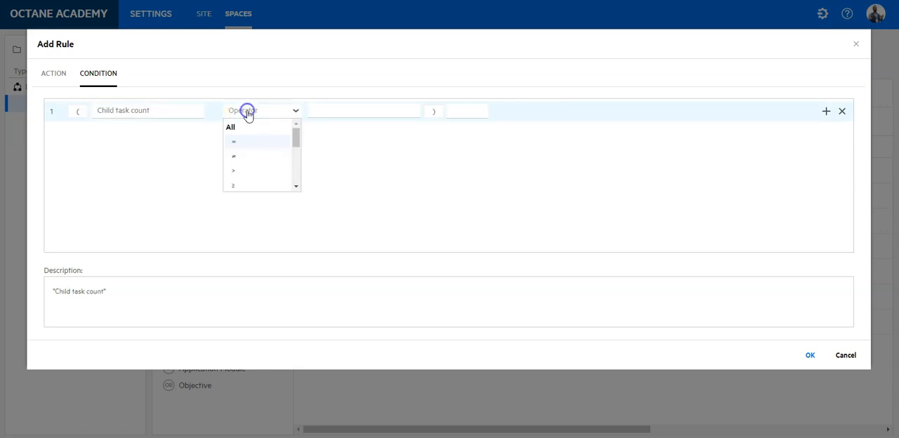
scroll(255, 140, "down", 3)
left_click(238, 175)
Step: Filter the counted child tasks to the phases New and In Progress, and save the filter
left_click(266, 173)
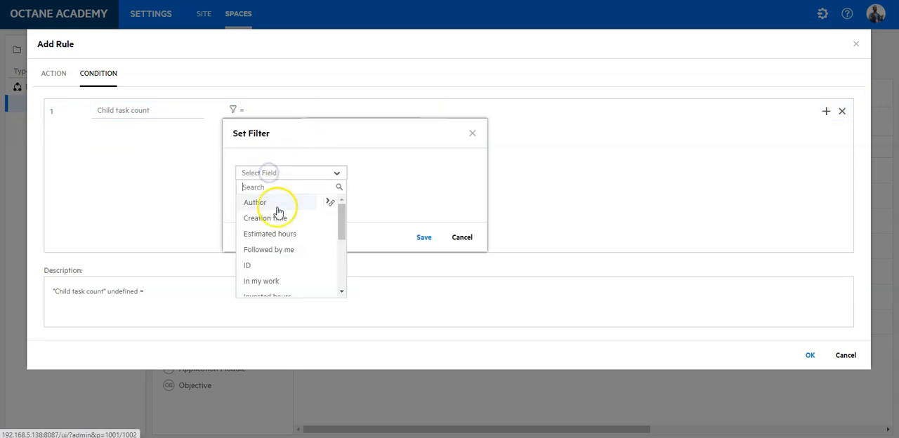
type("phase")
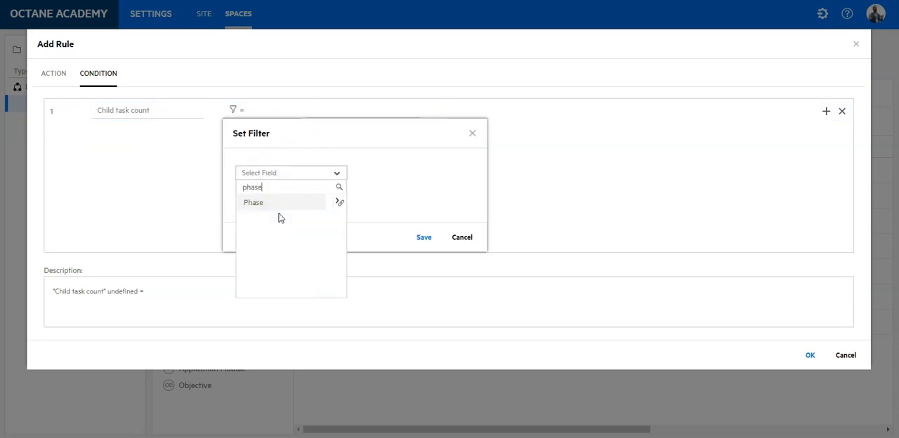
left_click(291, 203)
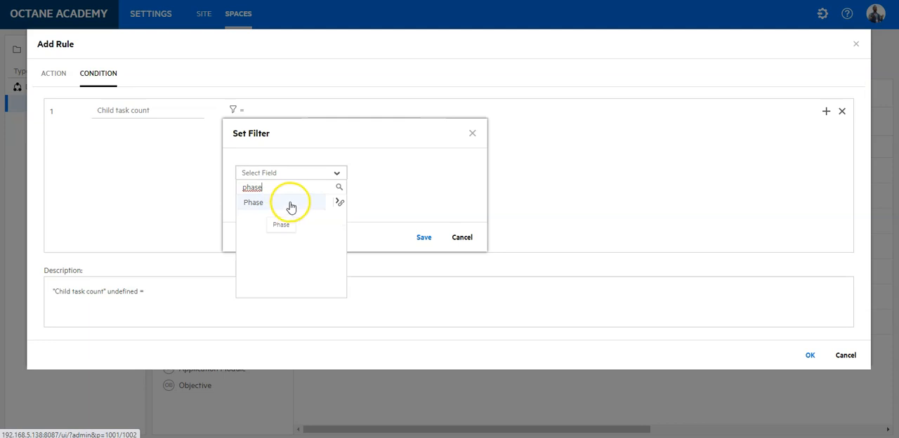
left_click(283, 220)
left_click(275, 241)
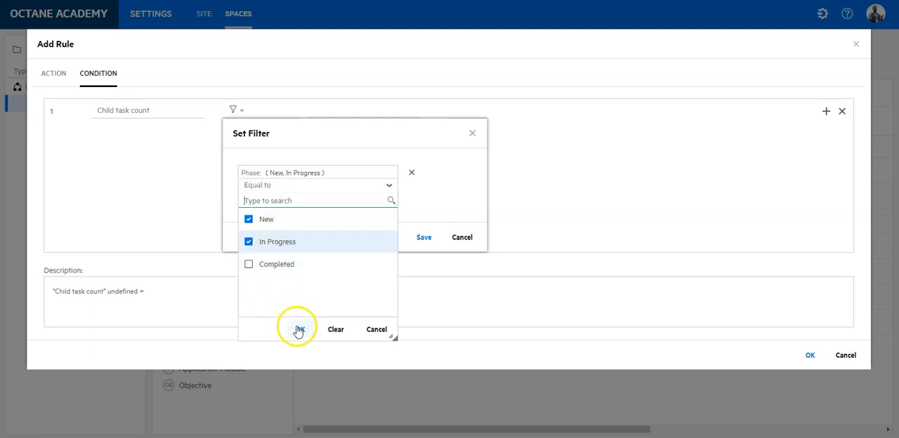
left_click(298, 328)
left_click(422, 237)
Step: Set the condition's comparison value to 0 and confirm the new rule
left_click(341, 113)
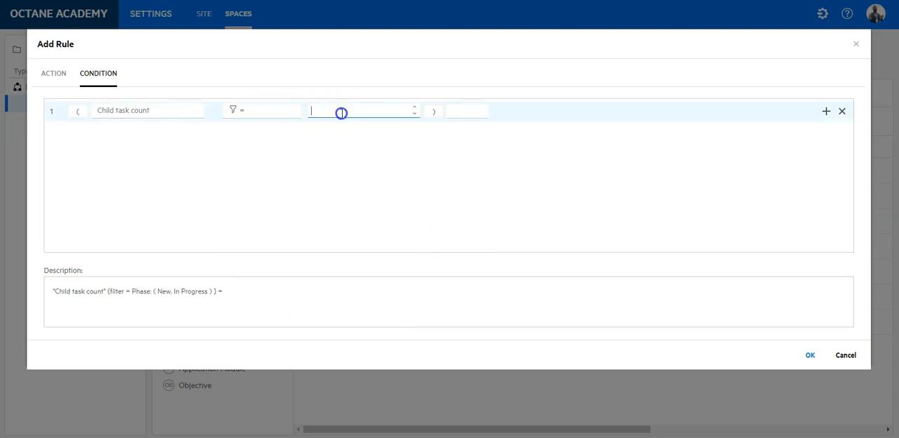
type("0")
left_click(231, 109)
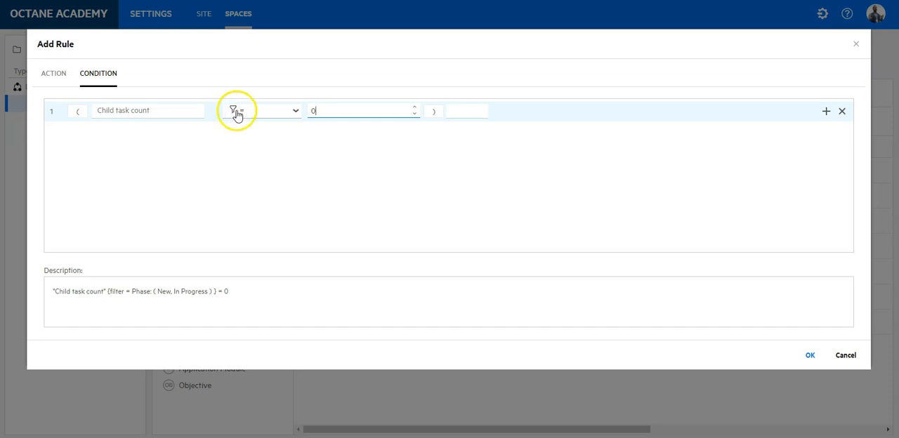
left_click(58, 73)
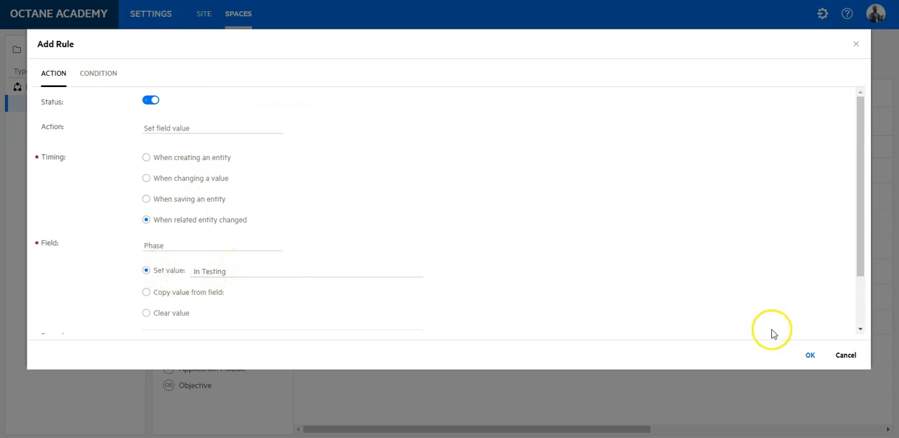
left_click(807, 354)
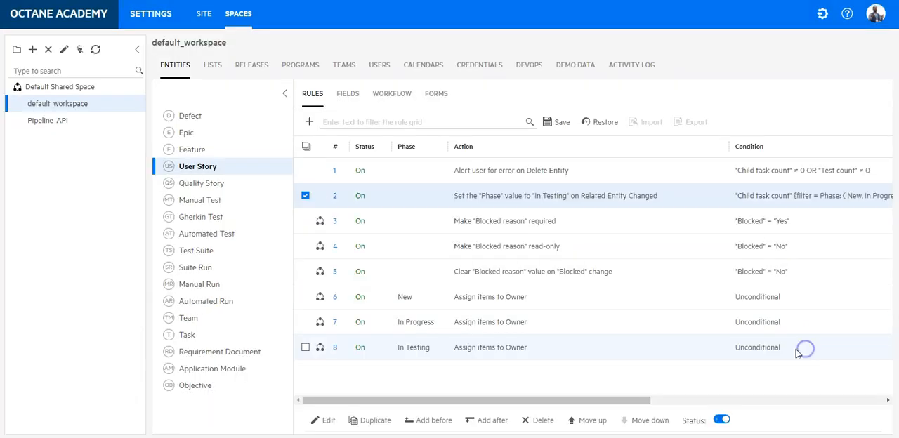
Step: Leave the settings and open the list of backlog items in the Backlog module
left_click(823, 14)
left_click(456, 167)
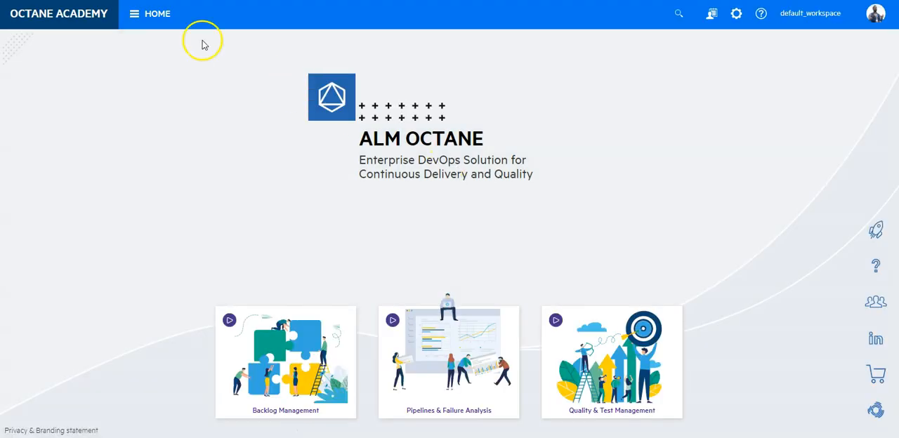
left_click(169, 18)
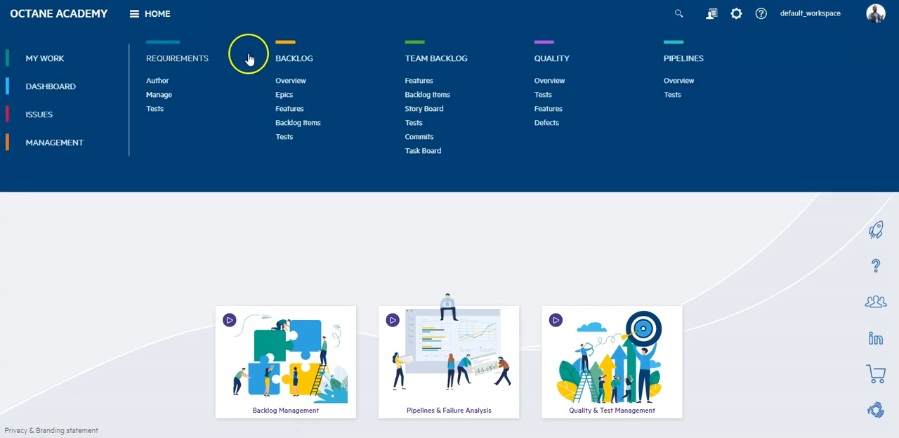
left_click(293, 80)
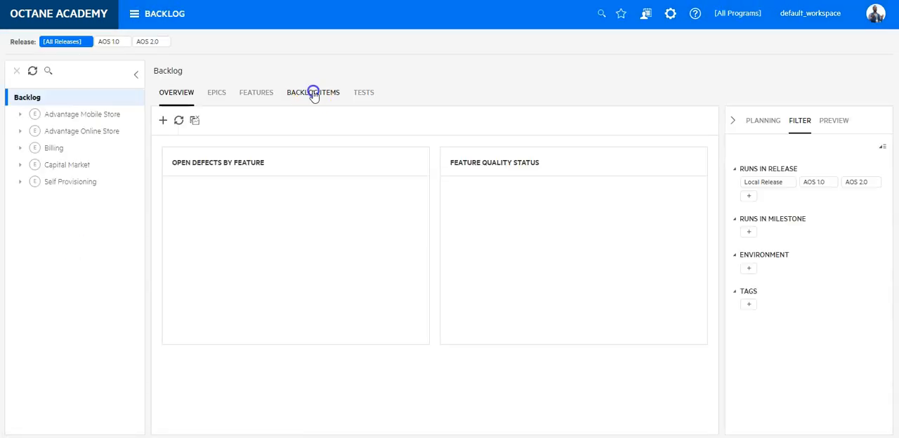
left_click(312, 92)
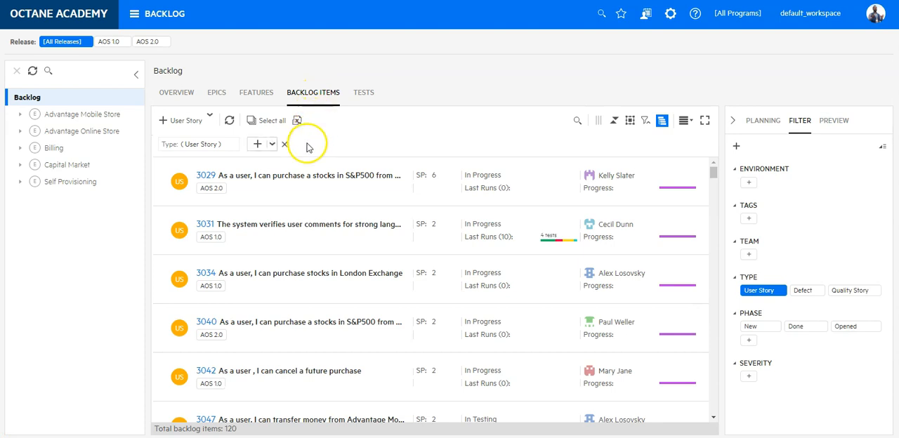
Step: Expand the tasks under user story 3029 and open the story's own Tasks board
left_click(161, 196)
scroll(315, 196, "down", 3)
scroll(315, 197, "up", 3)
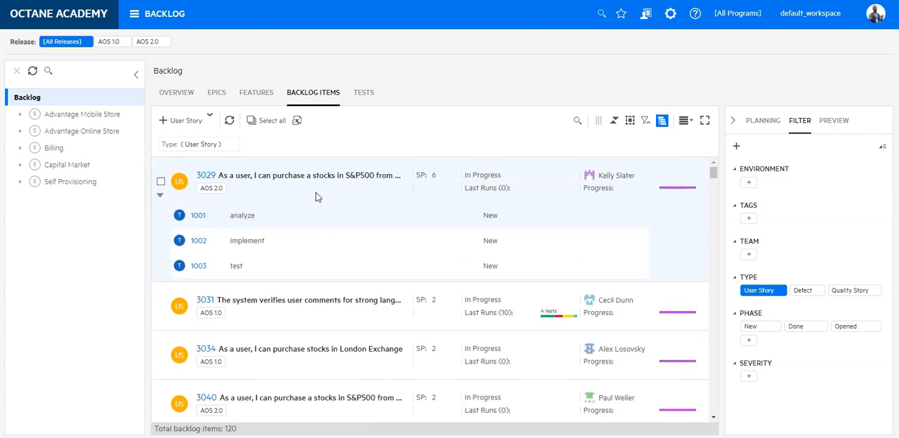
left_click(206, 176)
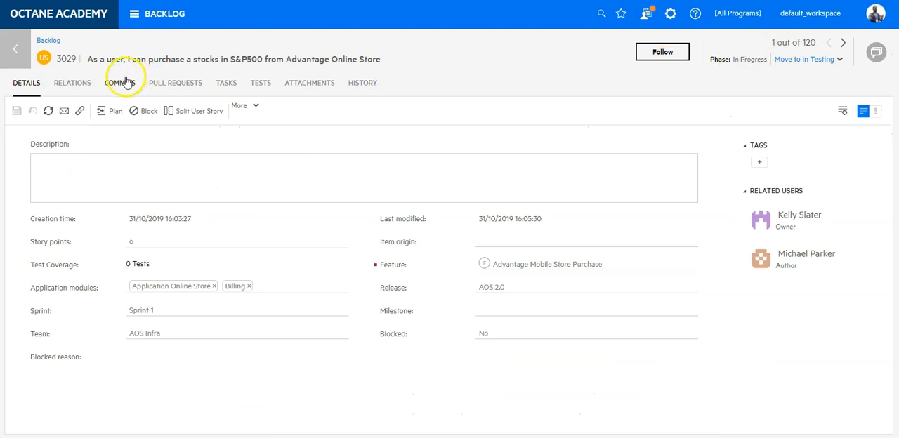
left_click(226, 83)
Step: Move the analyze and implement tasks to Completed and the test task to In Progress
left_click_drag(149, 191, 677, 211)
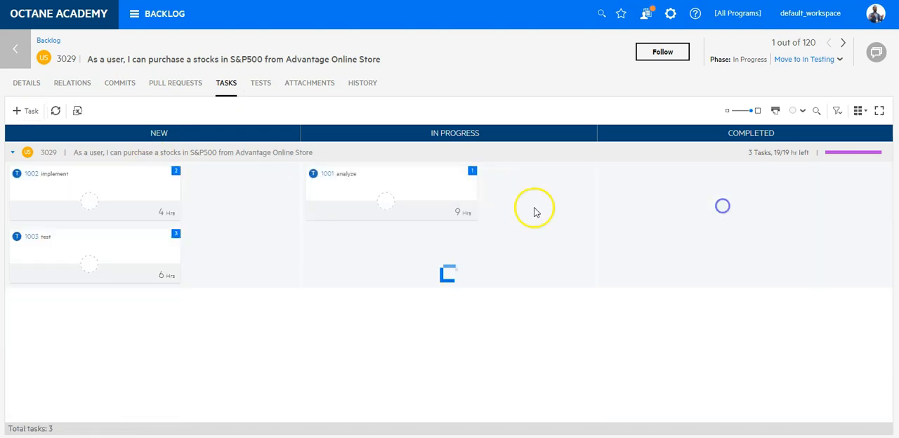
left_click_drag(84, 192, 695, 211)
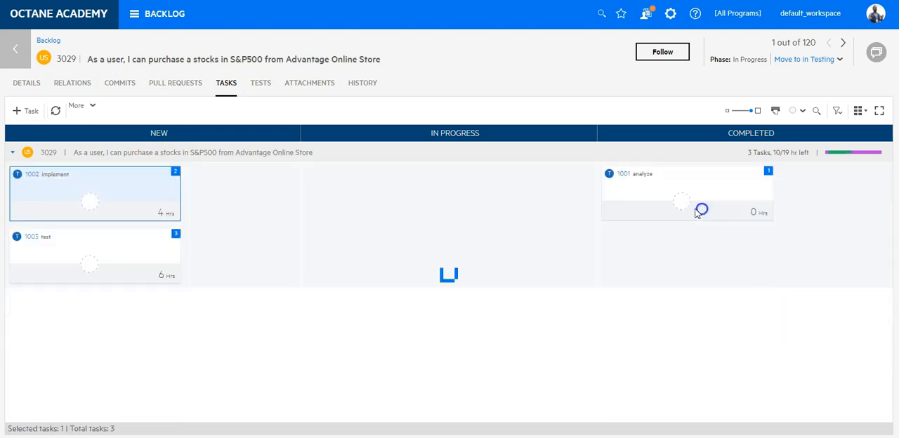
left_click_drag(118, 214, 428, 203)
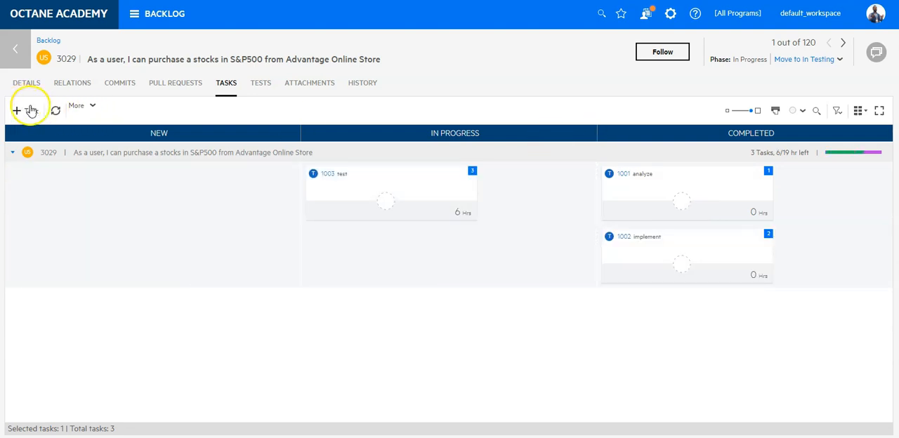
Step: Move the test task of story 3029 to Completed and refresh the story's details to check its phase
left_click(57, 112)
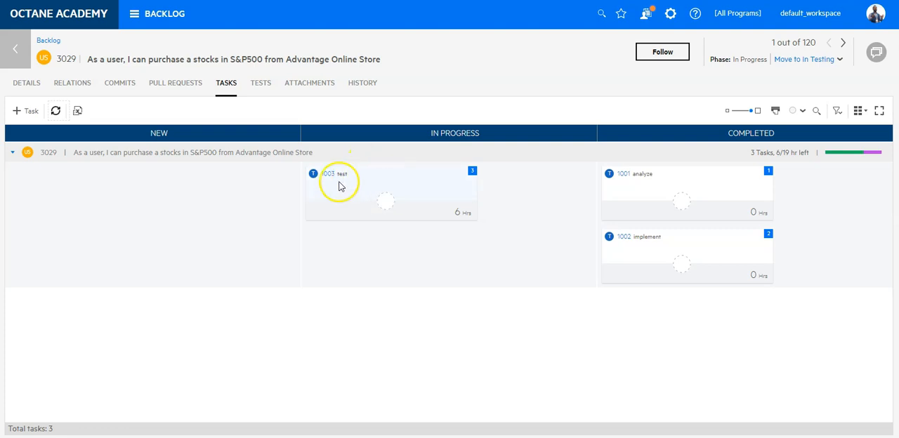
left_click_drag(402, 194, 700, 207)
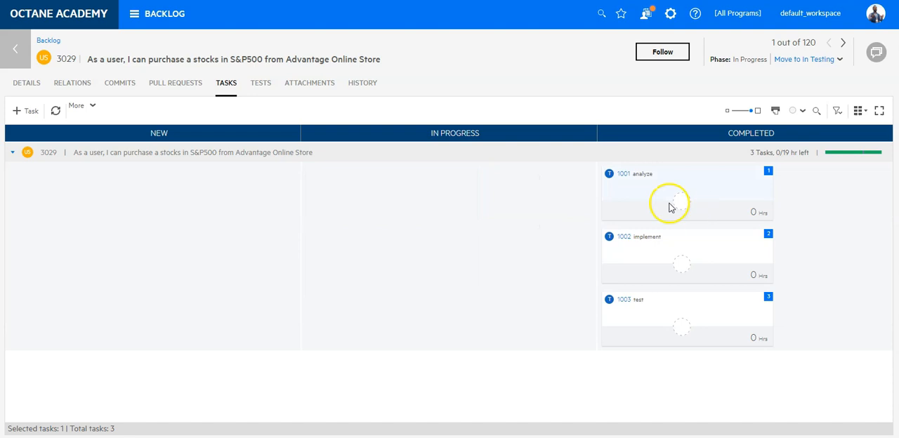
left_click(56, 110)
left_click(25, 84)
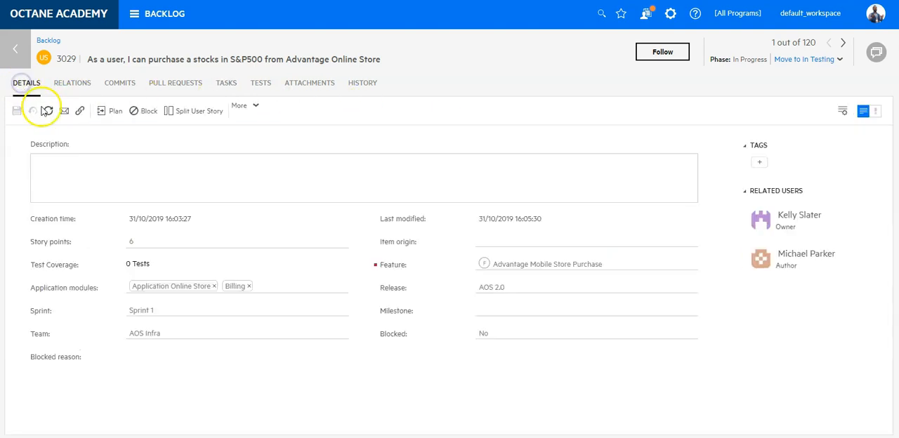
left_click(46, 111)
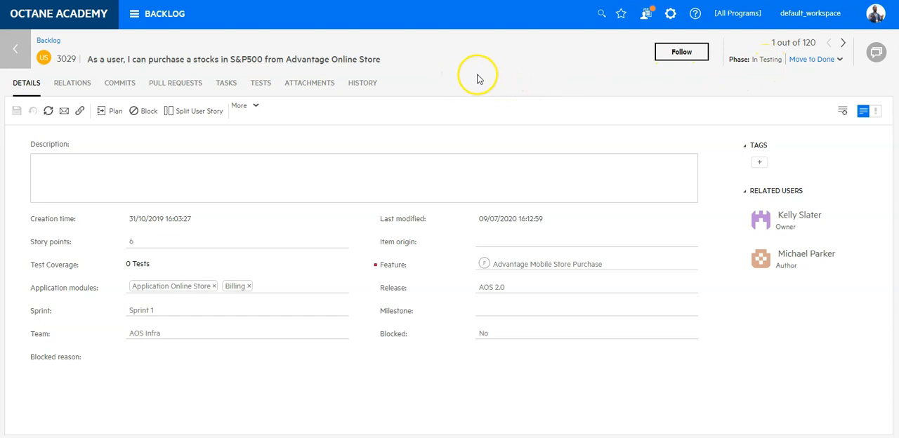
Step: Add a manual test named Create User to the story's tests
left_click(271, 84)
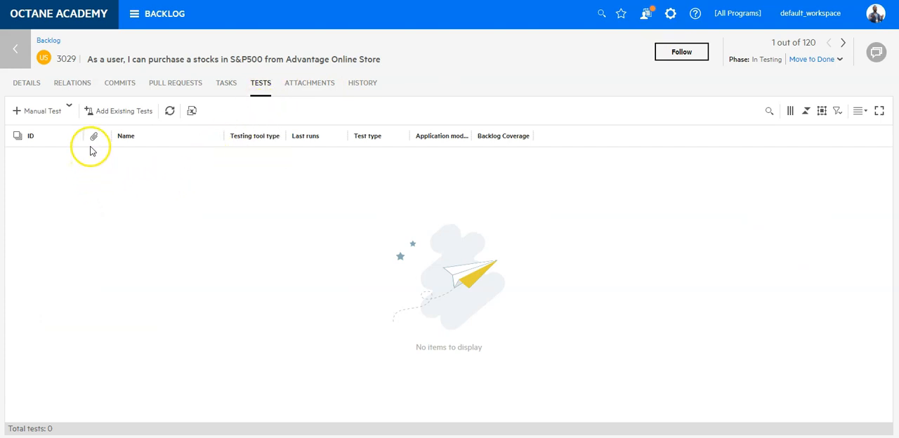
left_click(40, 114)
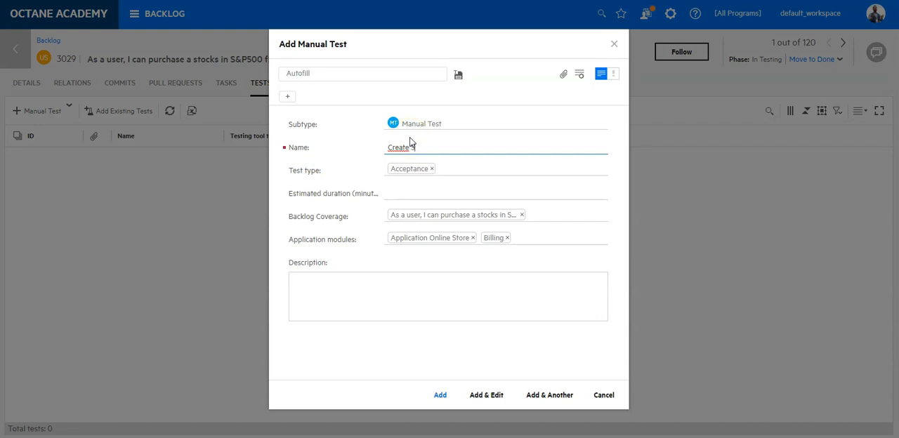
left_click(443, 396)
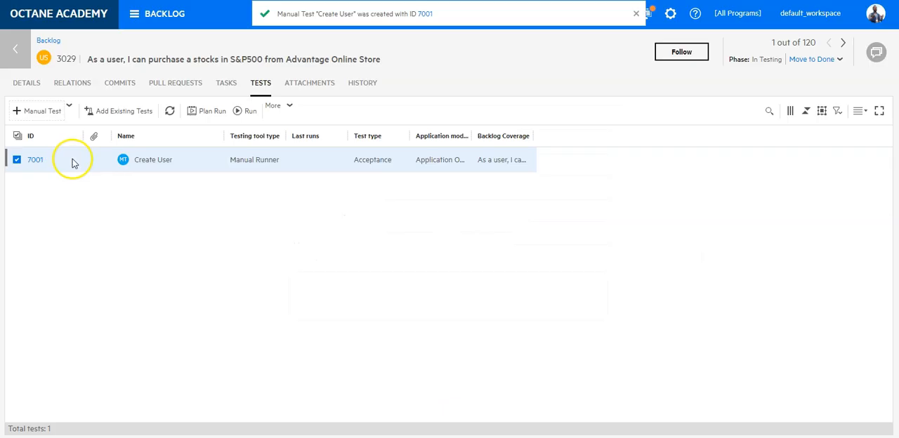
Step: Duplicate the Create User test and rename the copy Delete User, leaving its test type as Acceptance
right_click(131, 160)
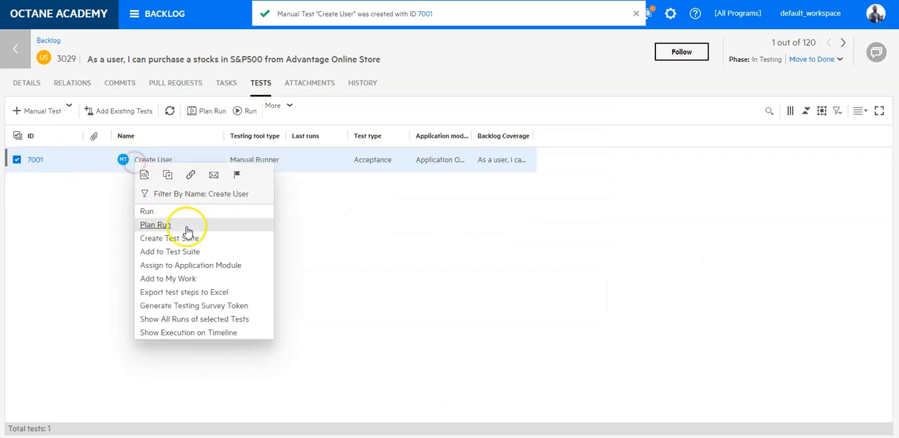
left_click(168, 175)
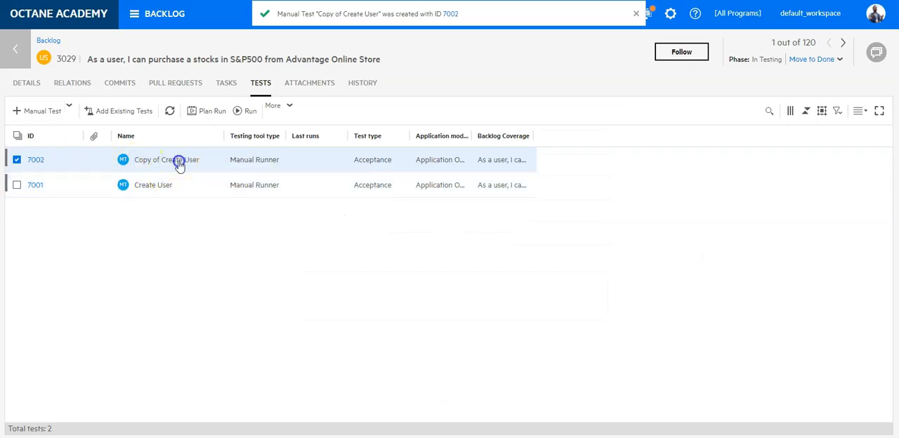
left_click(180, 163)
left_click_drag(188, 161, 104, 157)
type("De")
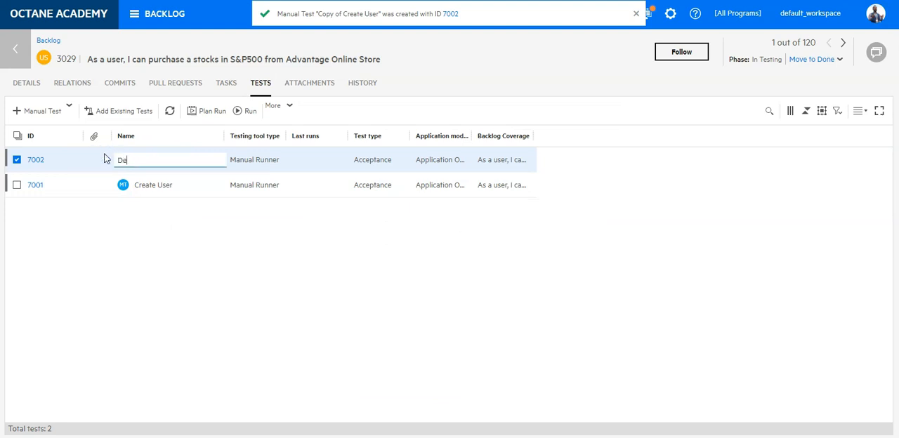
type("lete User")
key("Tab")
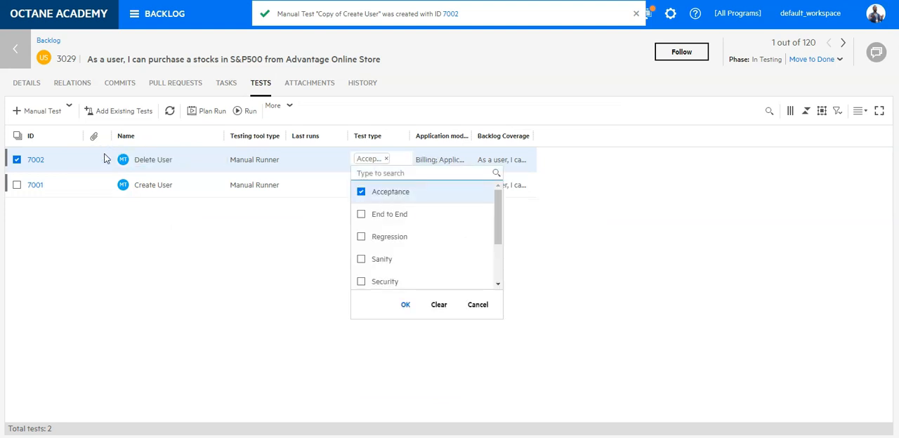
left_click(183, 286)
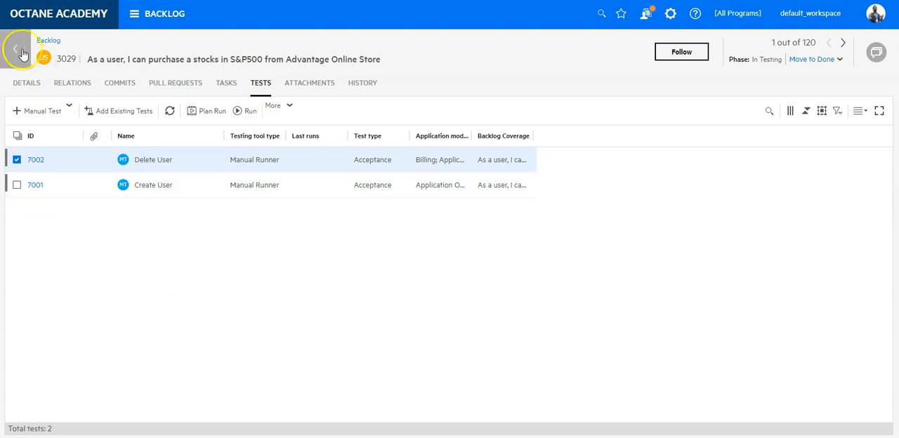
Step: Open the User Story rules in the space settings and add a rule with the action Set field value
left_click(671, 16)
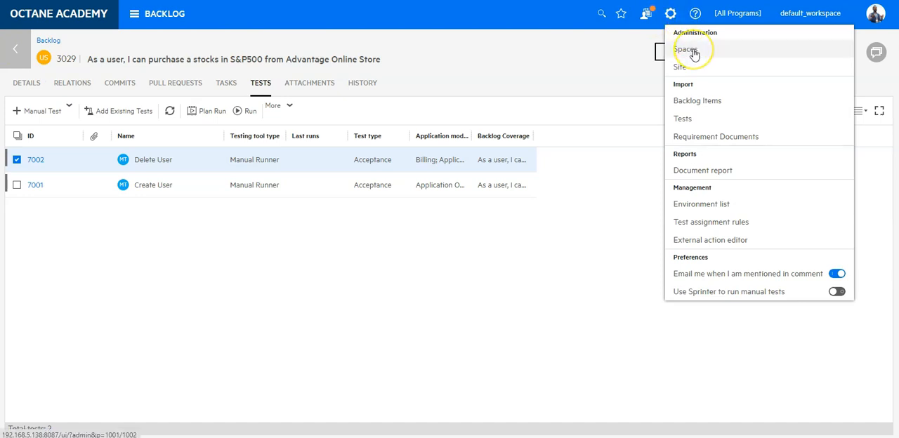
left_click(686, 49)
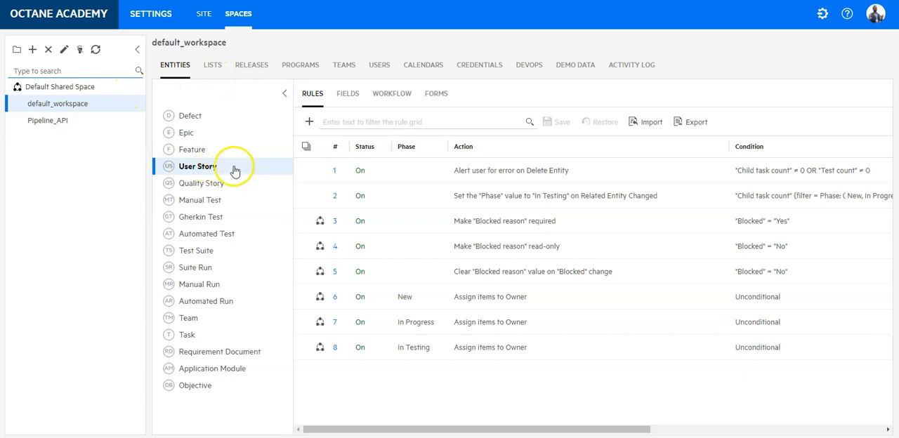
left_click(309, 123)
left_click(227, 129)
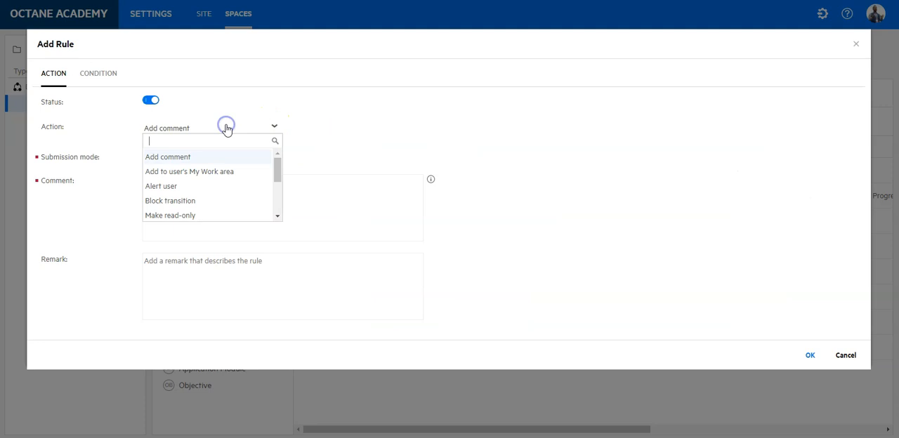
type("set")
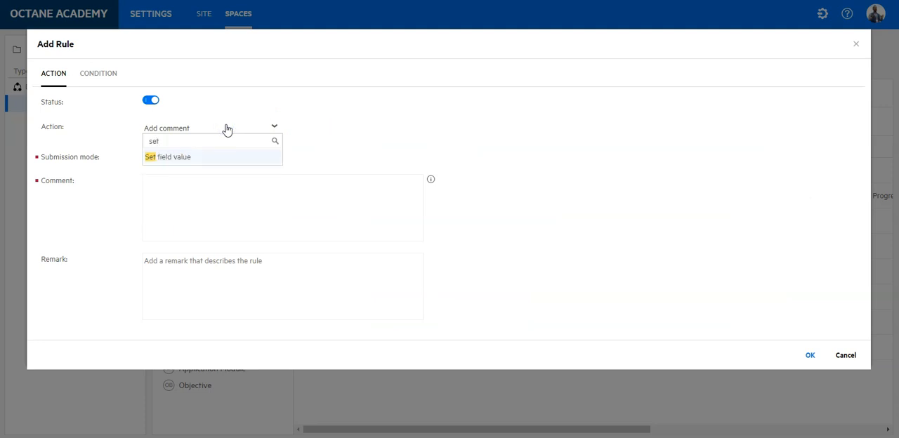
left_click(227, 157)
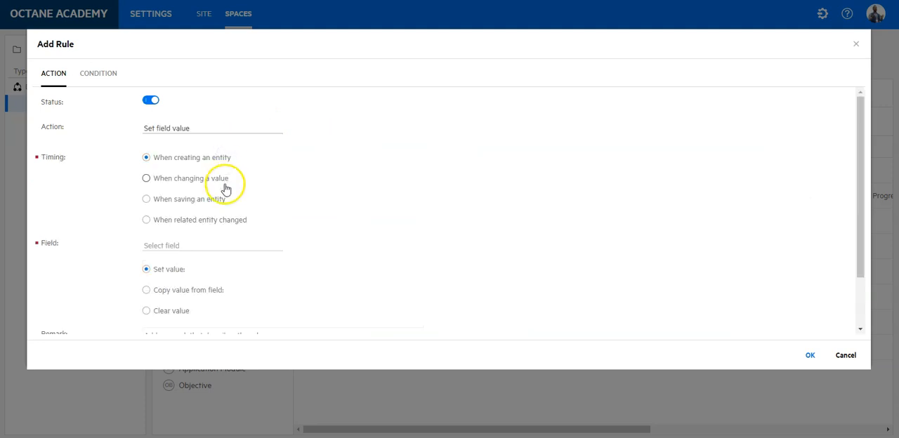
Step: Make the rule set the Phase field to Done when a related entity changes
left_click(214, 244)
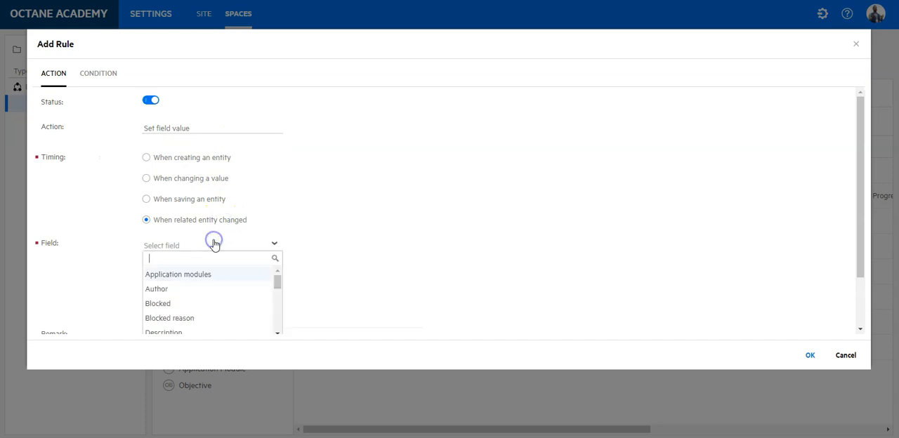
type("phase")
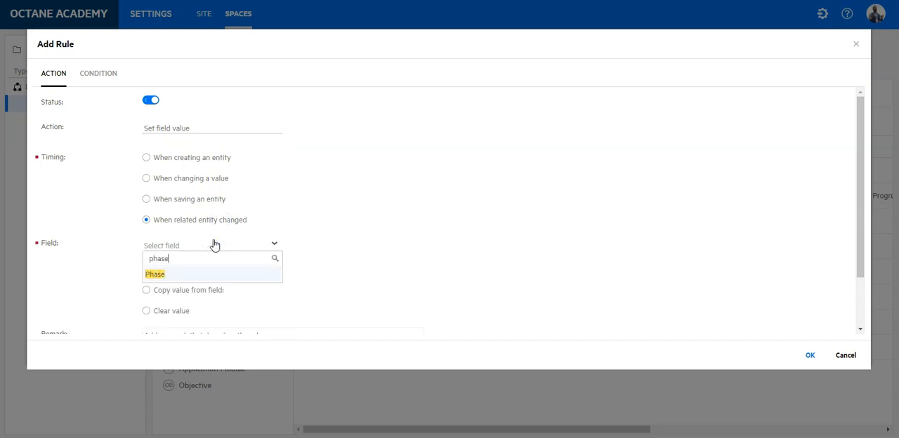
left_click(212, 274)
left_click(305, 275)
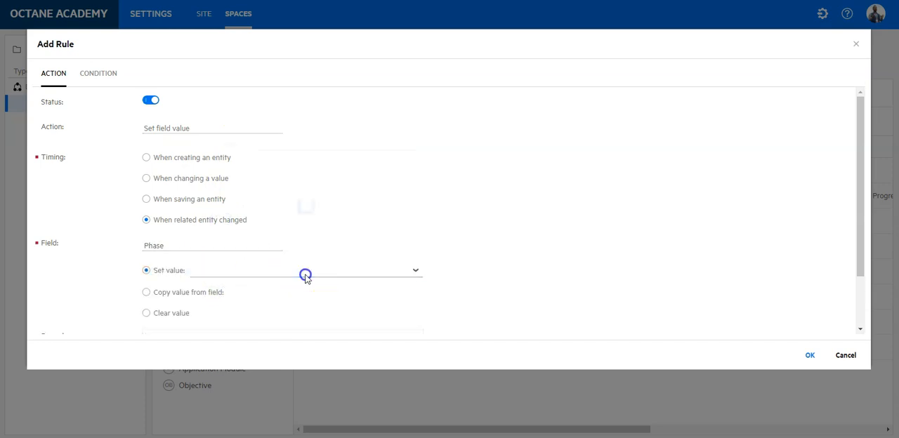
left_click(251, 241)
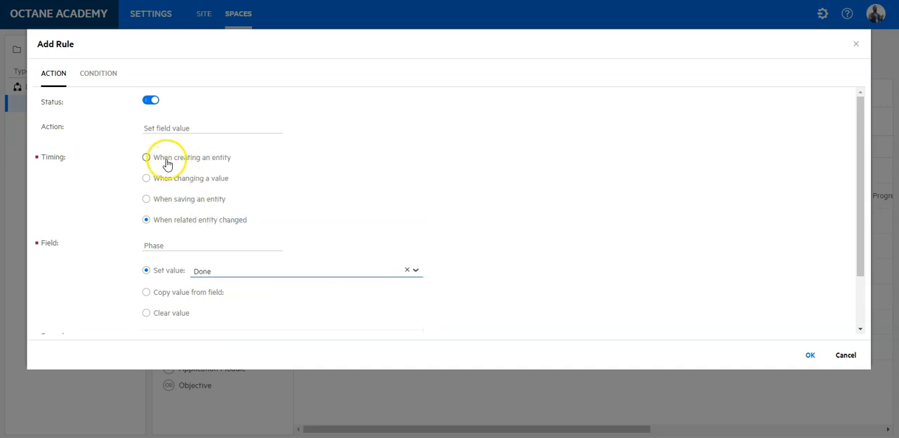
Step: Add a rule condition on Test count using the filtered equals operator
left_click(98, 77)
left_click(136, 109)
type("Test")
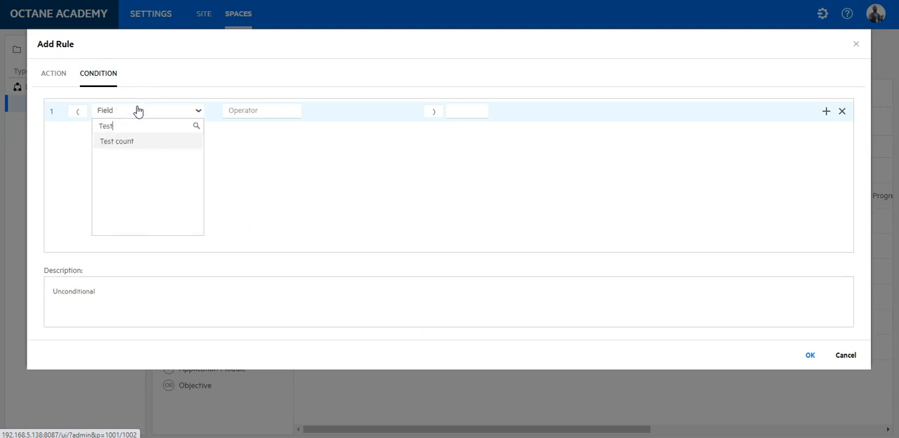
left_click(177, 144)
left_click(253, 112)
scroll(255, 174, "down", 2)
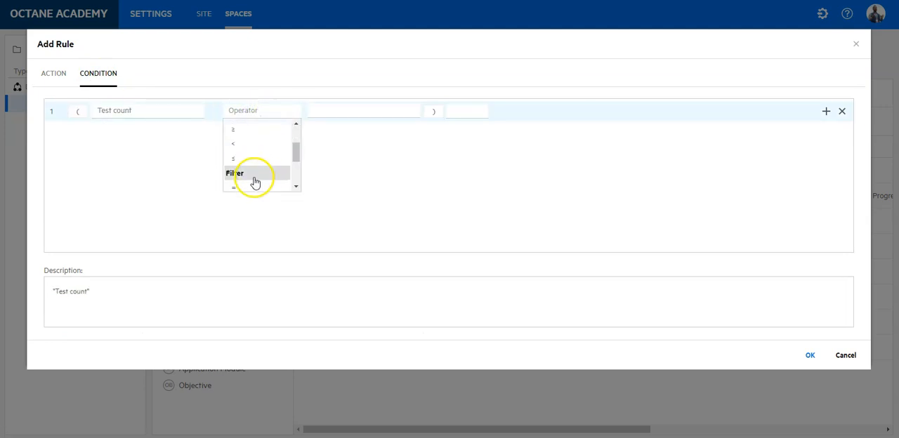
scroll(251, 177, "up", 3)
left_click(246, 133)
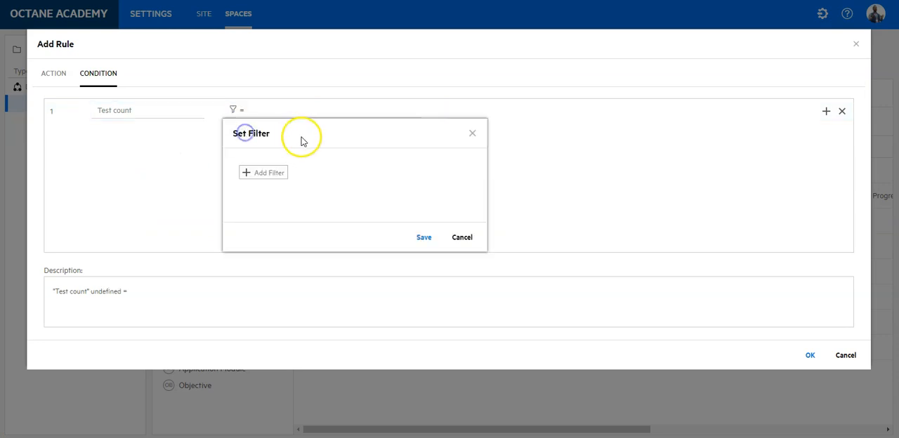
Step: Add a filter on the native status of the tests' last runs
left_click(277, 173)
scroll(284, 229, "down", 4)
scroll(285, 239, "down", 4)
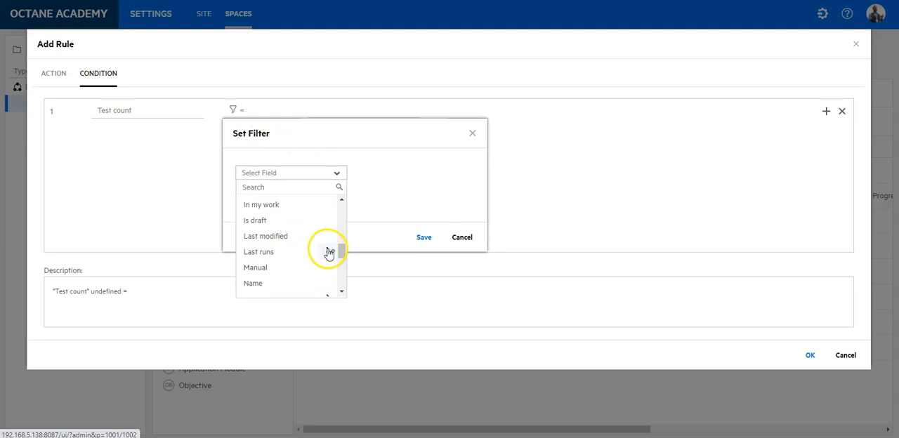
left_click(329, 251)
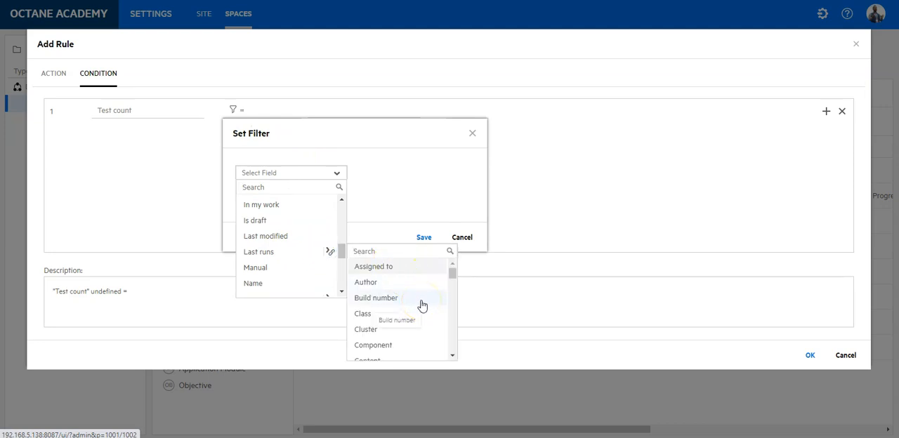
type("nat")
left_click(385, 270)
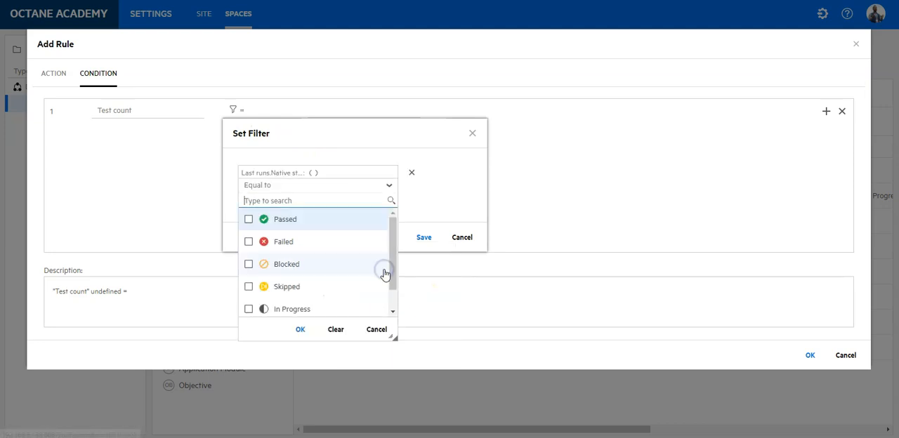
Step: Select Failed, Blocked, Skipped, In Progress and Planned as the filter's status values and save the filter
left_click(286, 220)
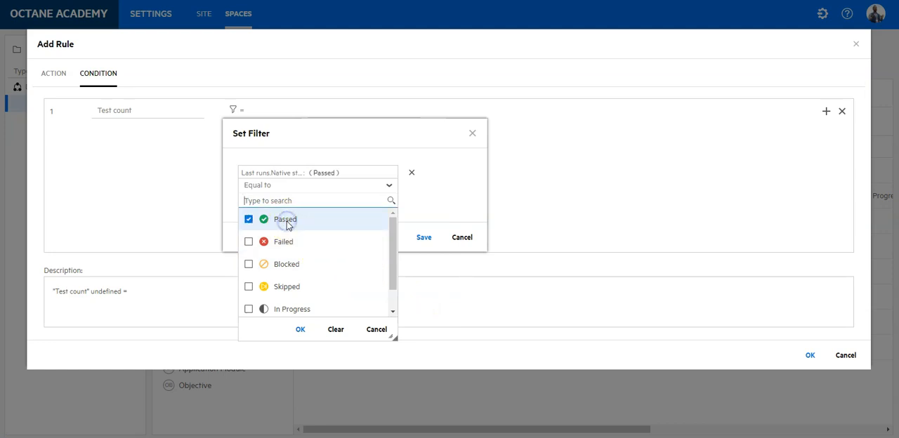
left_click(285, 219)
left_click(285, 242)
left_click(286, 264)
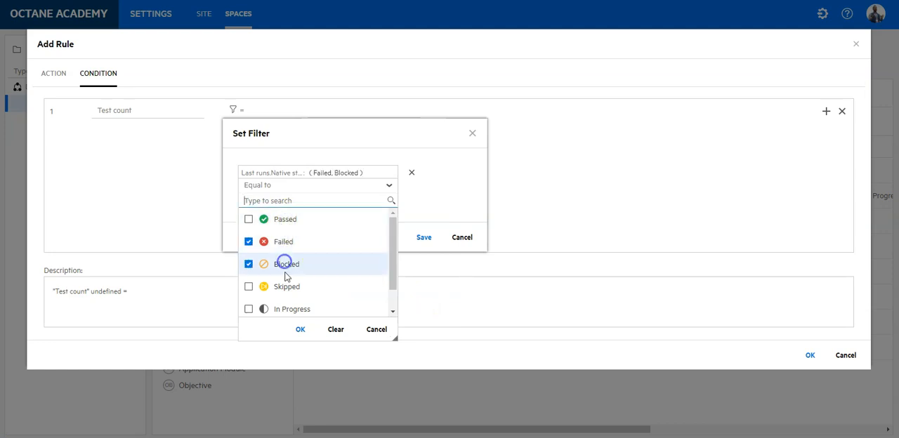
left_click(286, 287)
left_click(288, 311)
scroll(295, 292, "down", 1)
left_click(287, 305)
scroll(300, 261, "up", 1)
left_click(301, 331)
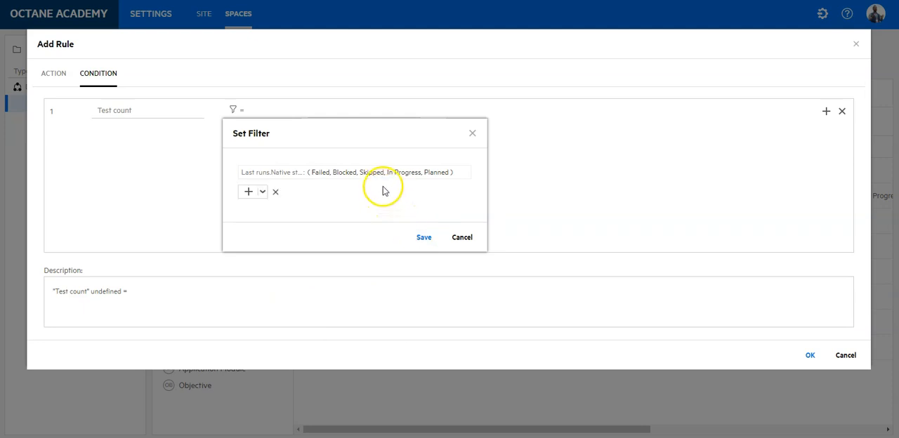
left_click(424, 236)
Step: Compare the filtered test count with 0 and confirm the Done-phase rule
left_click(403, 106)
left_click(356, 170)
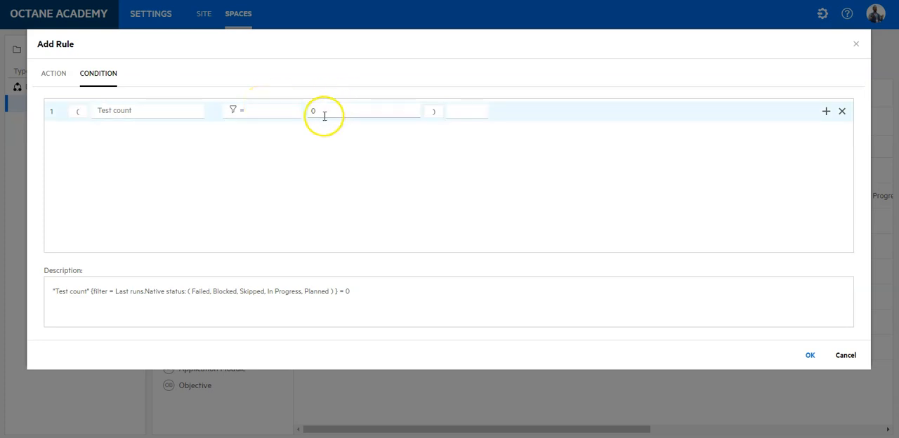
left_click(809, 353)
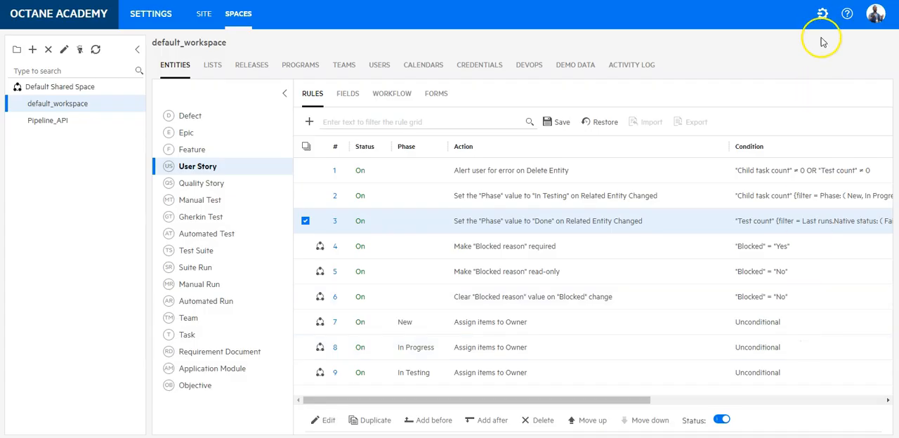
Step: Leave the settings for the tests of user story 3029 and launch a run of the Create User manual test
left_click(822, 14)
left_click(452, 166)
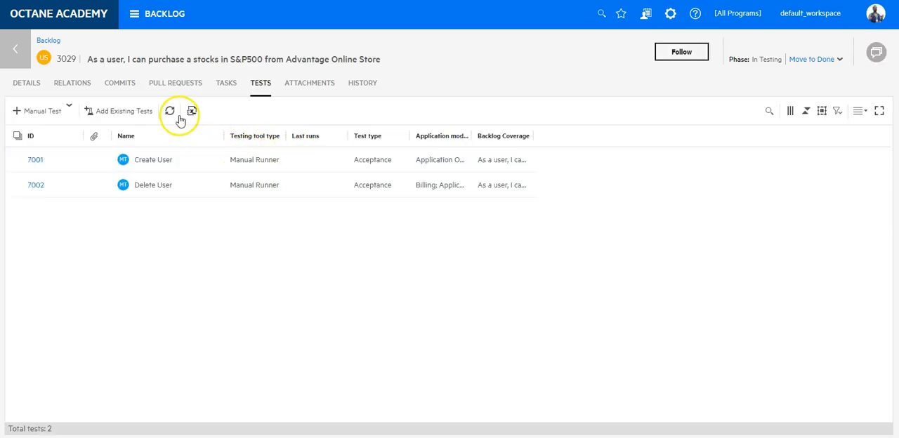
left_click(209, 160)
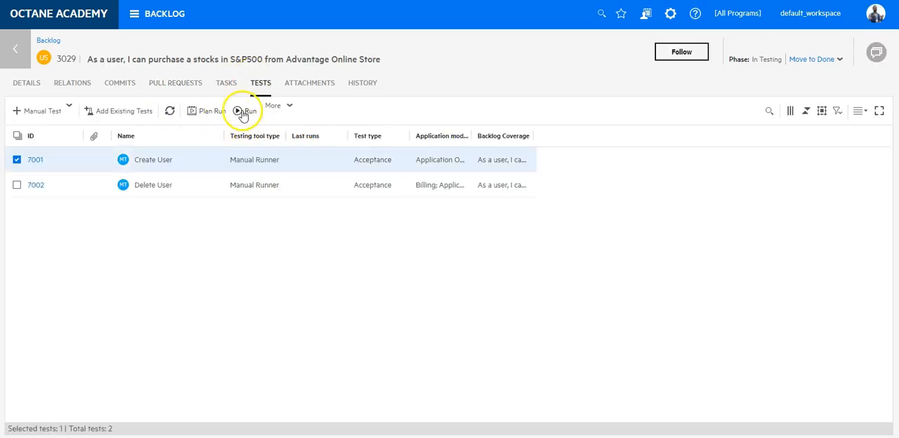
left_click(242, 112)
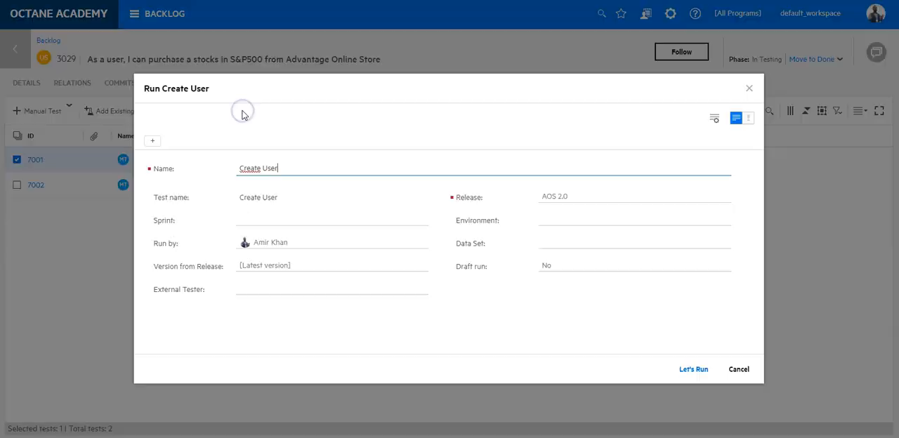
left_click(711, 370)
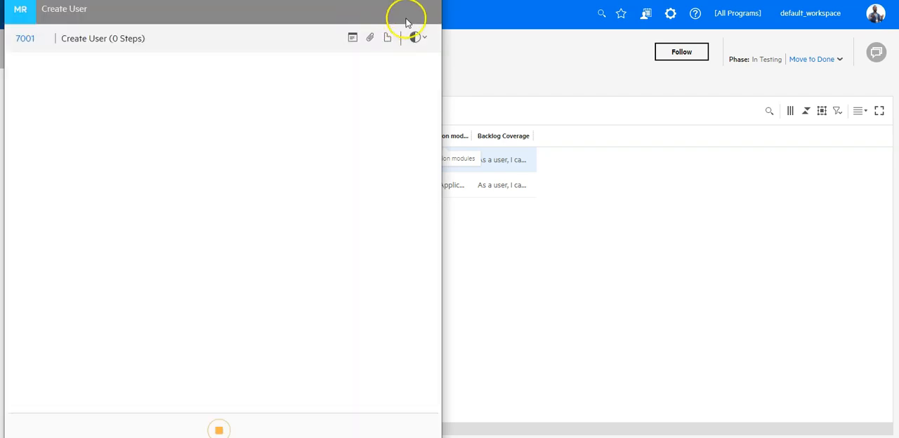
Step: Set the Create User run's status to Passed and stop the run
left_click(419, 37)
left_click(400, 62)
left_click(220, 428)
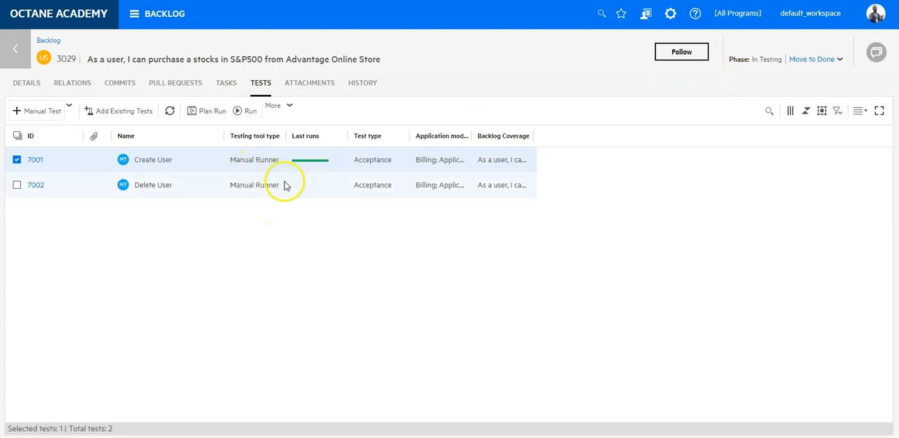
Step: Run the Delete User manual test, set its run status to Passed and stop the run
left_click(58, 190)
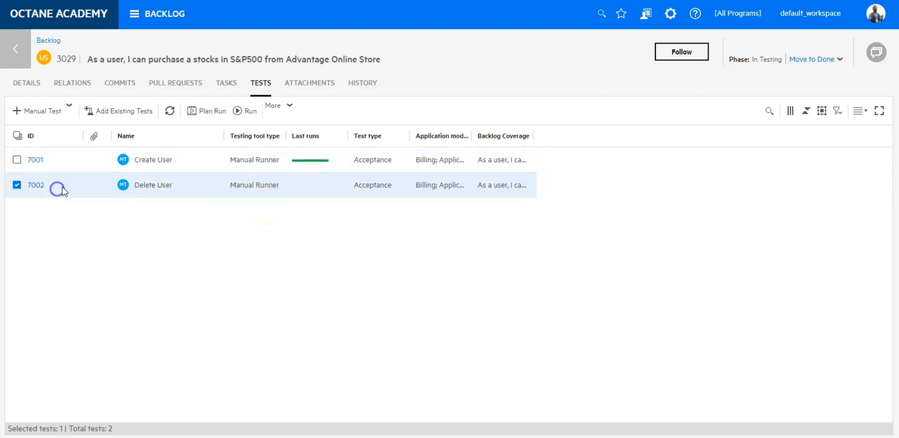
left_click(243, 110)
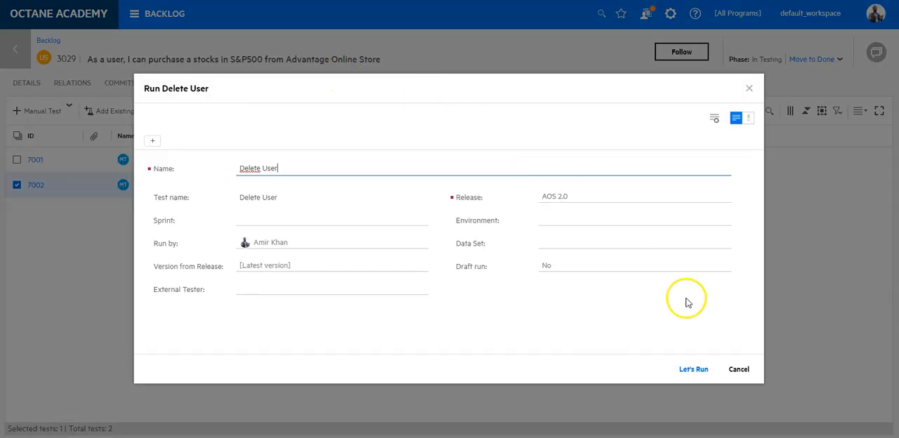
left_click(704, 367)
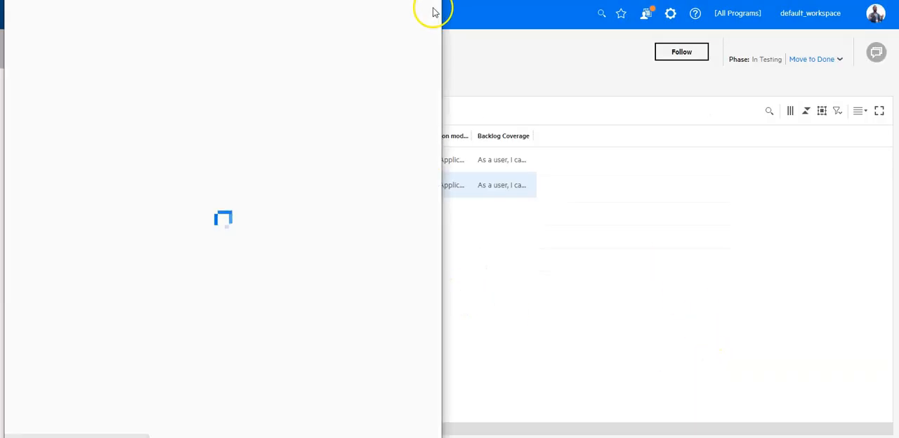
left_click(425, 41)
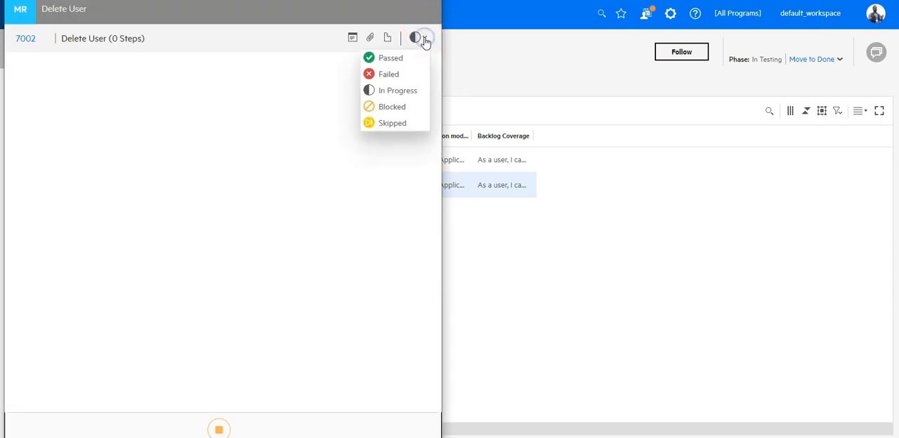
left_click(391, 58)
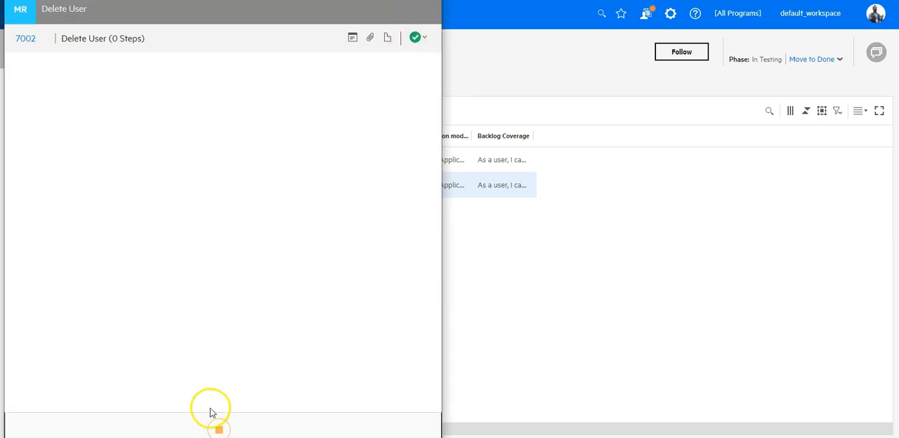
left_click(220, 429)
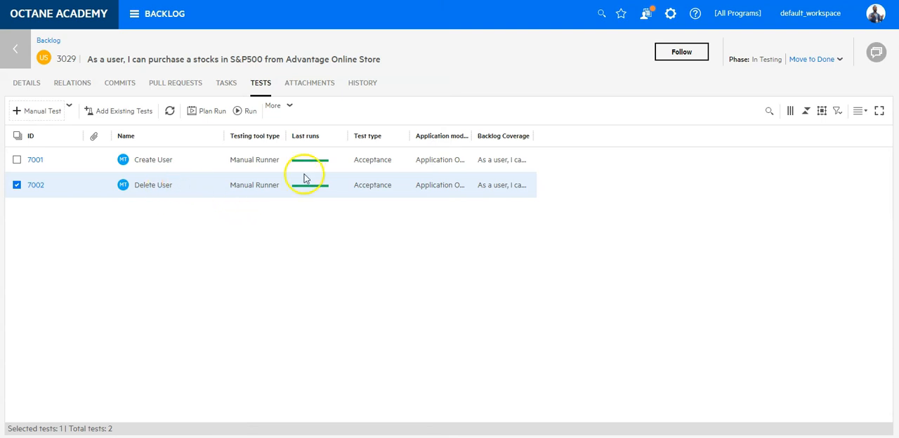
Step: Check the phase in the details of user story 3029 and return through the backlog to the home page
left_click(31, 84)
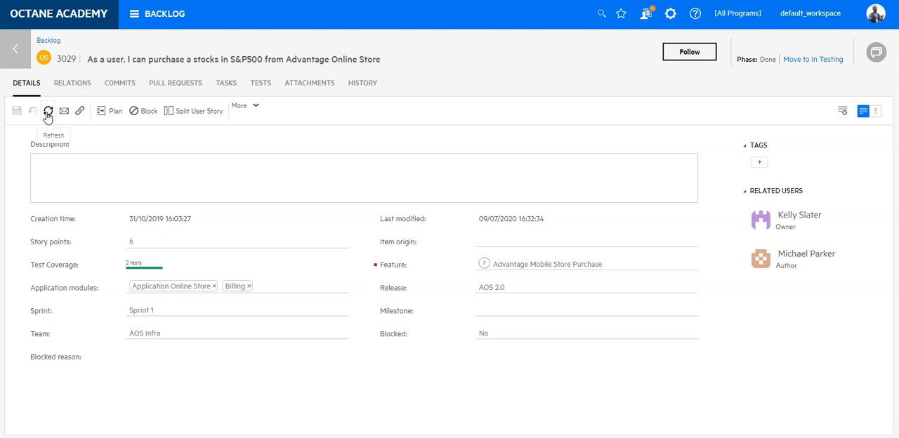
left_click(19, 42)
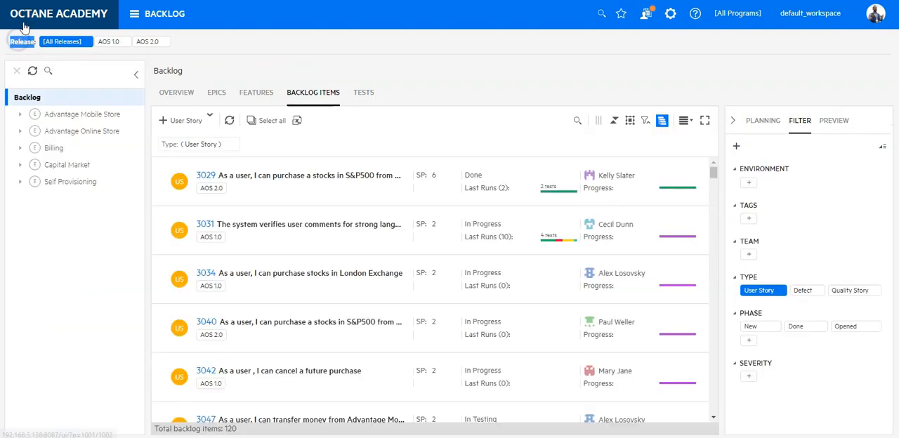
left_click(28, 18)
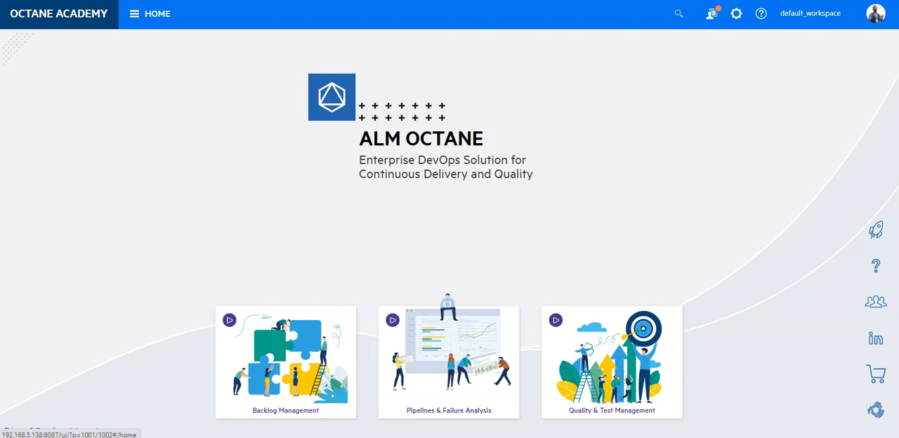